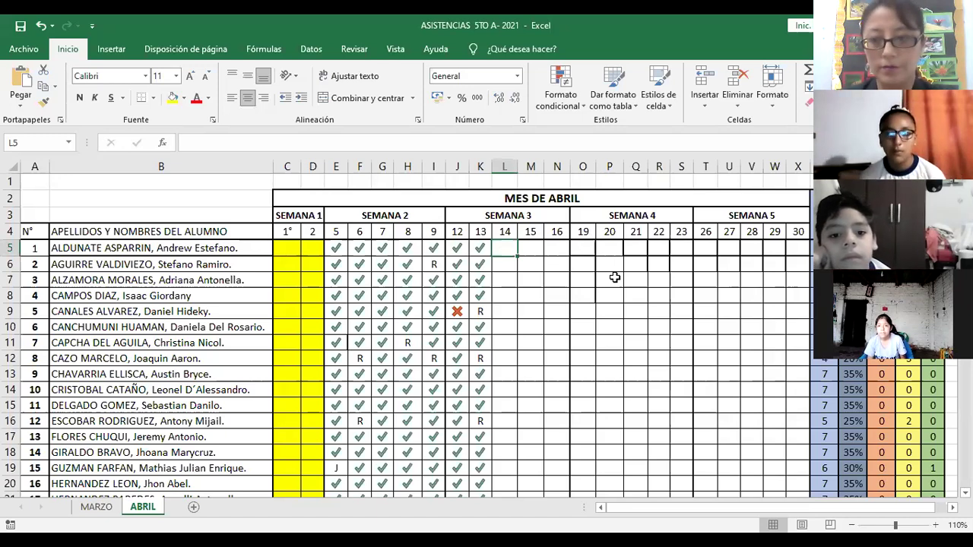
# Step: Mark students 1 to 4 present for April 14 by entering 1 in cells L5 to L8
pyautogui.write('P')
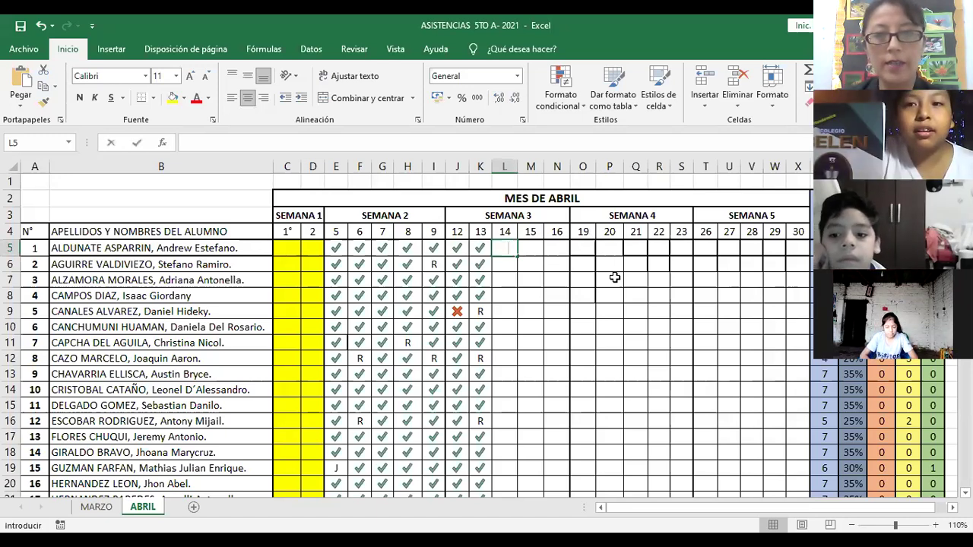
pyautogui.press('Return')
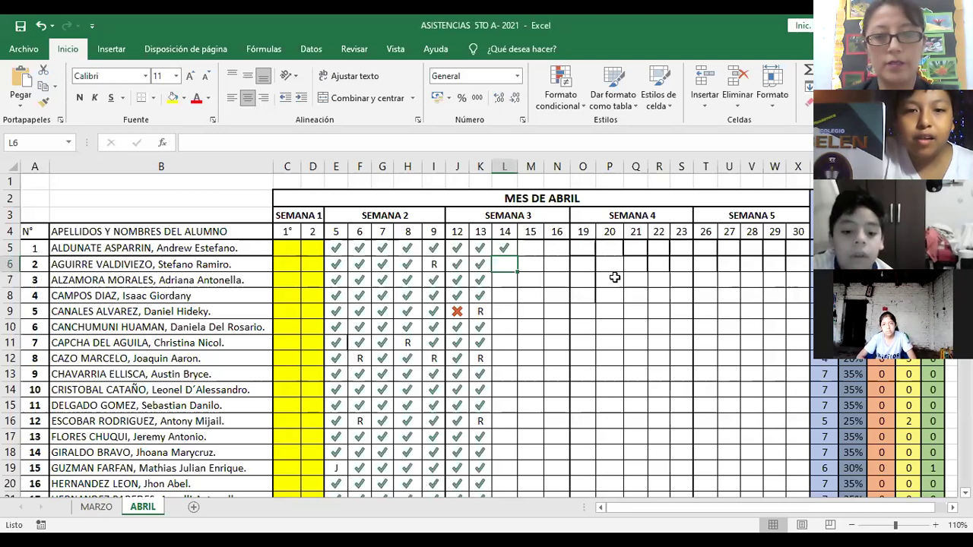
pyautogui.write('P')
pyautogui.press('Return')
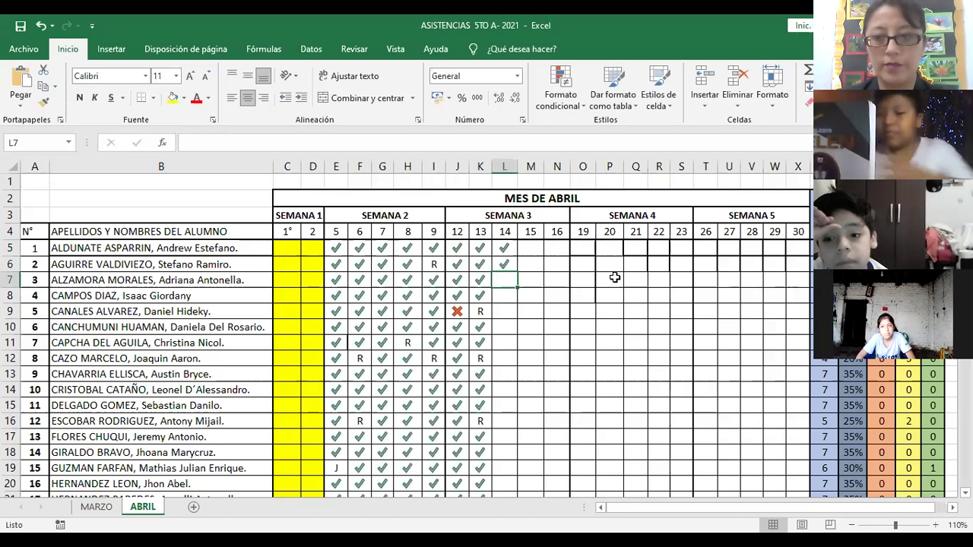
pyautogui.write('P')
pyautogui.press('Return')
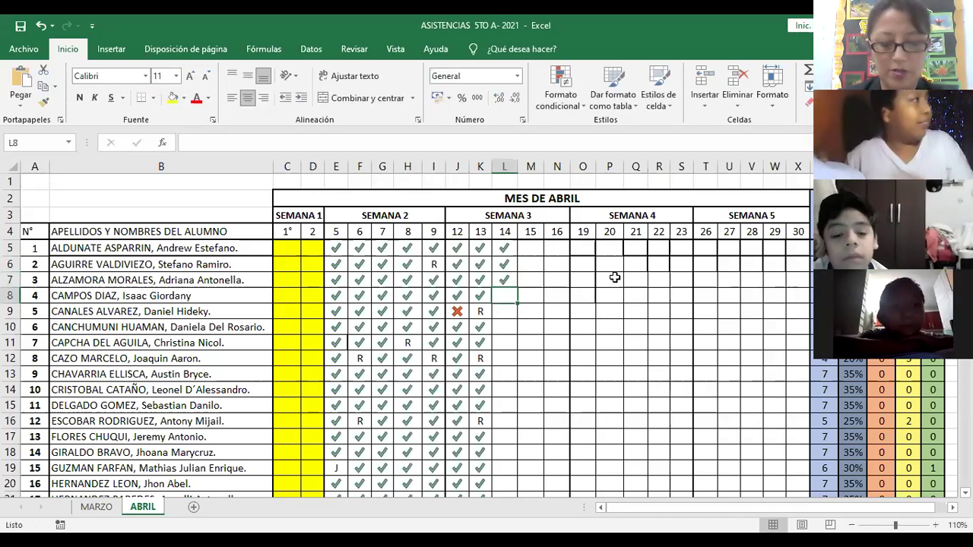
pyautogui.write('P')
pyautogui.press('Return')
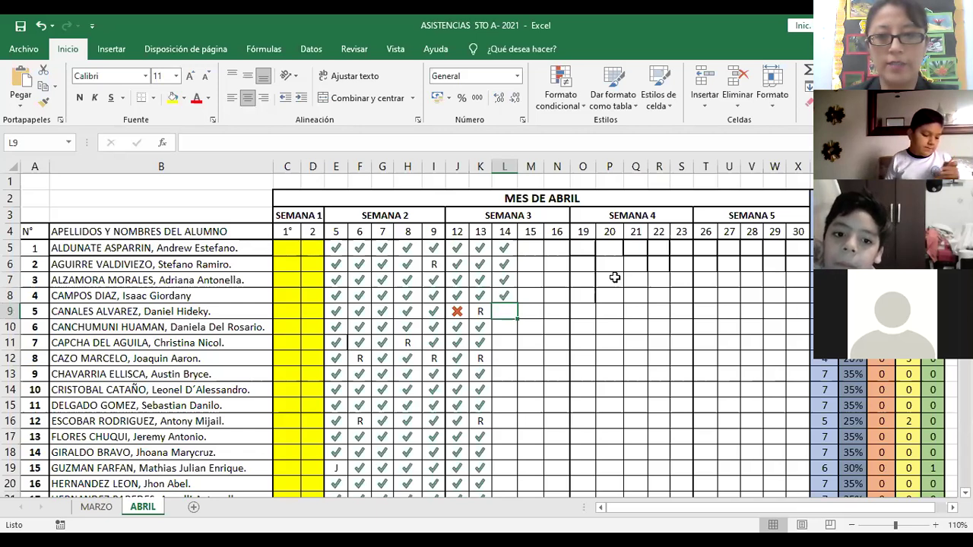
# Step: Enter 1 for student 6 on April 14 in cell L10, leaving students 5, 7 and 8 blank
pyautogui.press('Return')
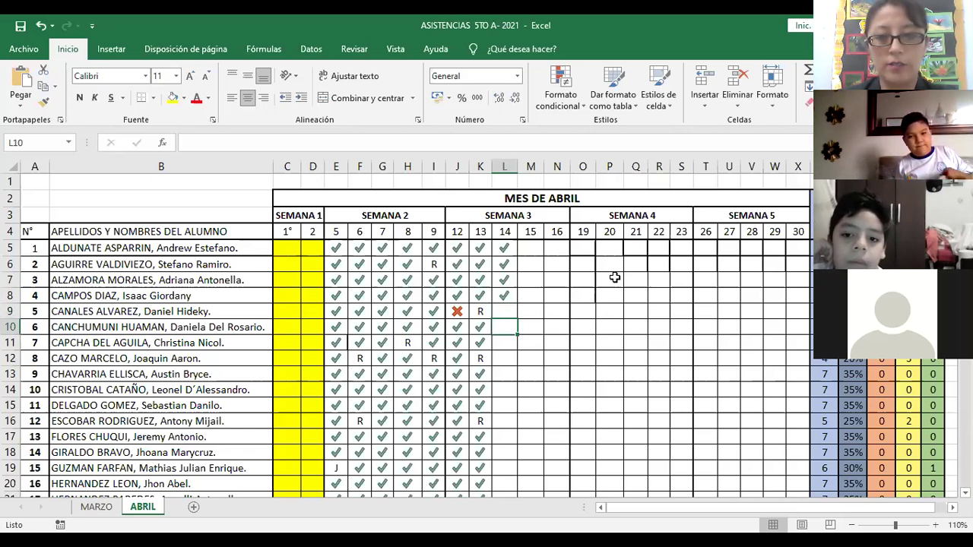
pyautogui.write('1')
pyautogui.press('Return')
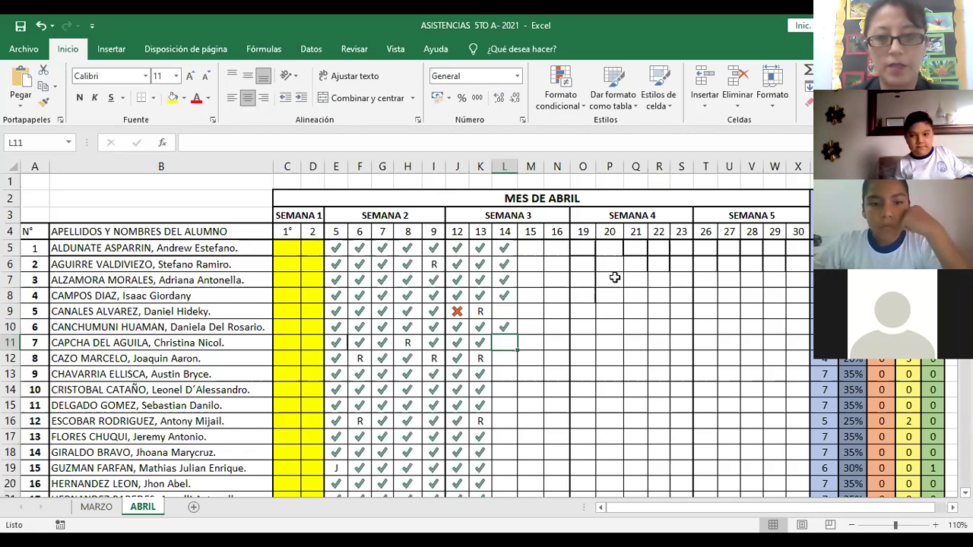
pyautogui.press('Down')
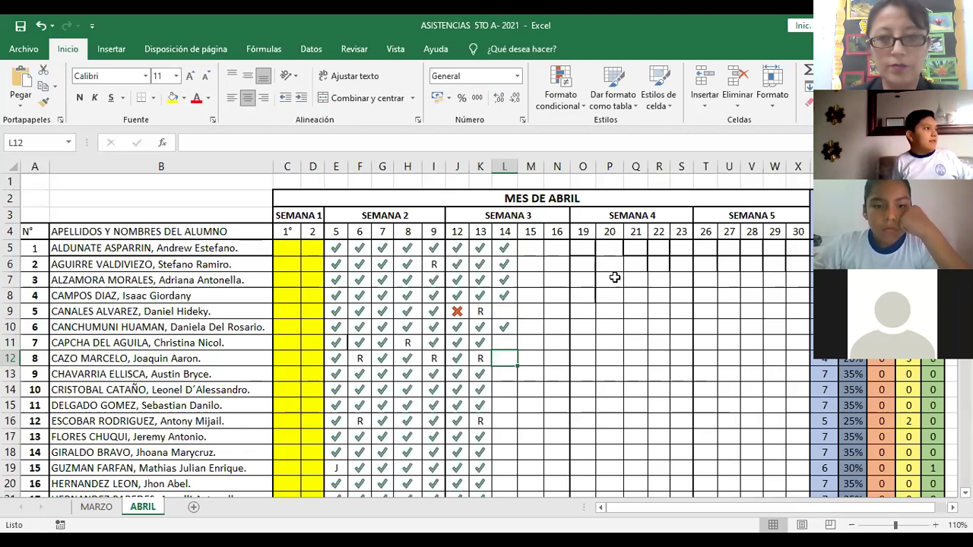
pyautogui.press('Down')
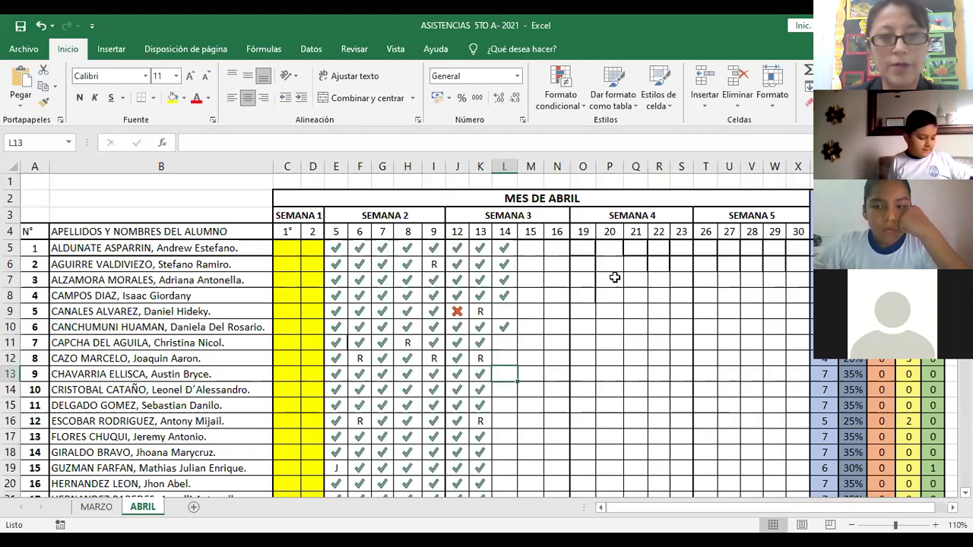
# Step: Mark students 9 to 11 present for April 14 with 1 in cells L13 to L15
pyautogui.write('1')
pyautogui.press('Return')
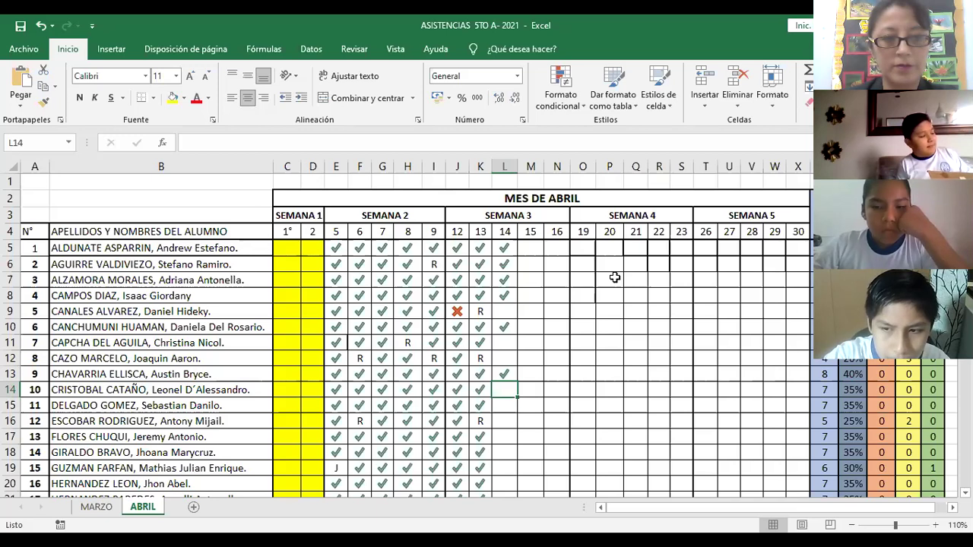
pyautogui.write('1')
pyautogui.press('Return')
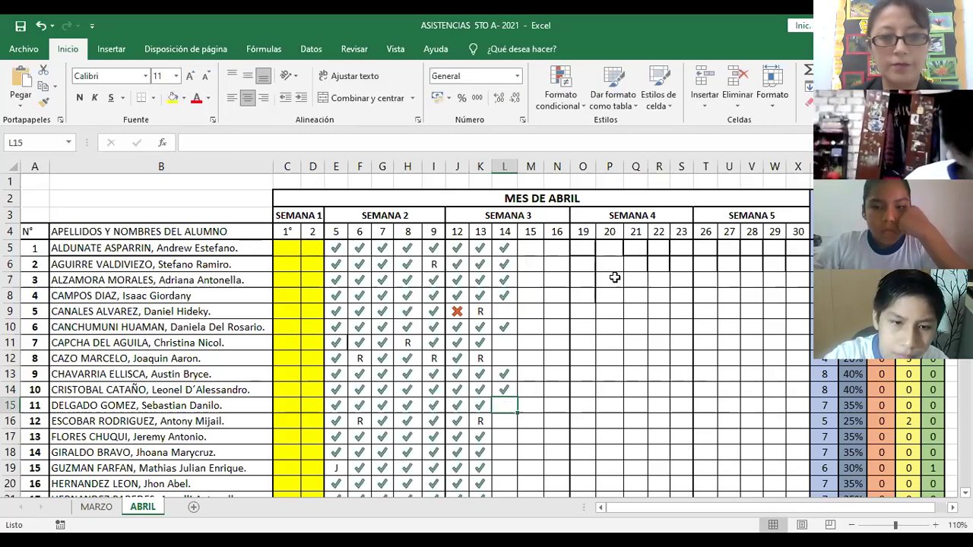
pyautogui.write('1')
pyautogui.press('Return')
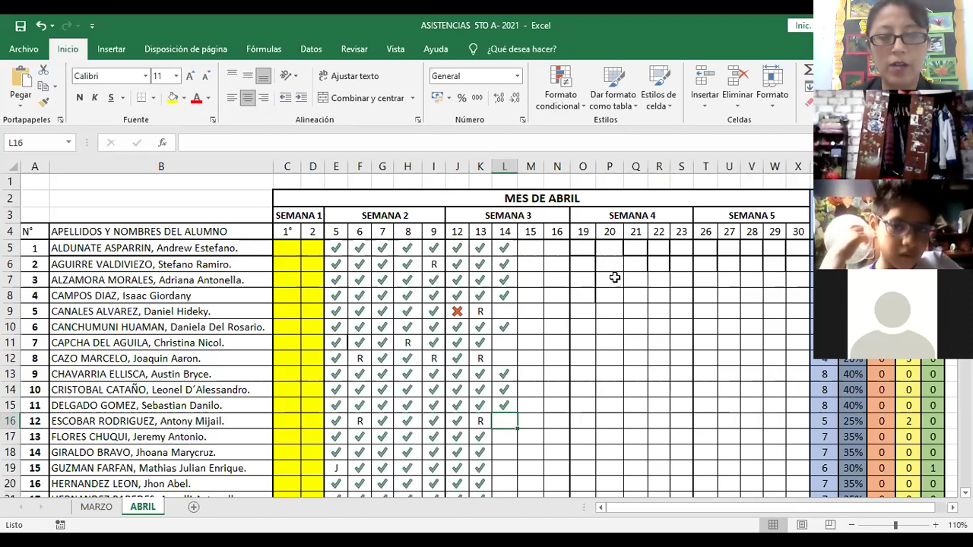
# Step: Leave student 12 blank and enter 1 for students 13 to 15 in cells L17 to L19
pyautogui.press('Down')
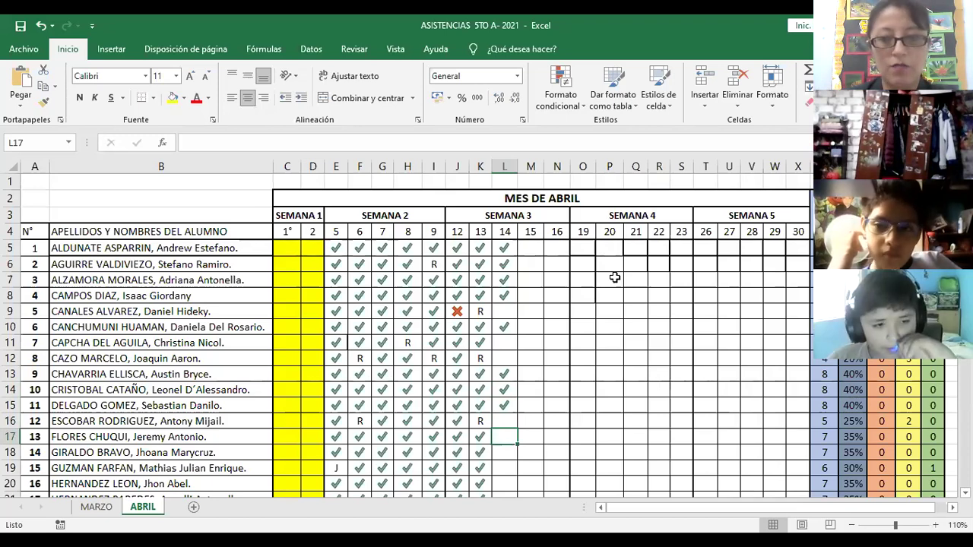
pyautogui.press('Return')
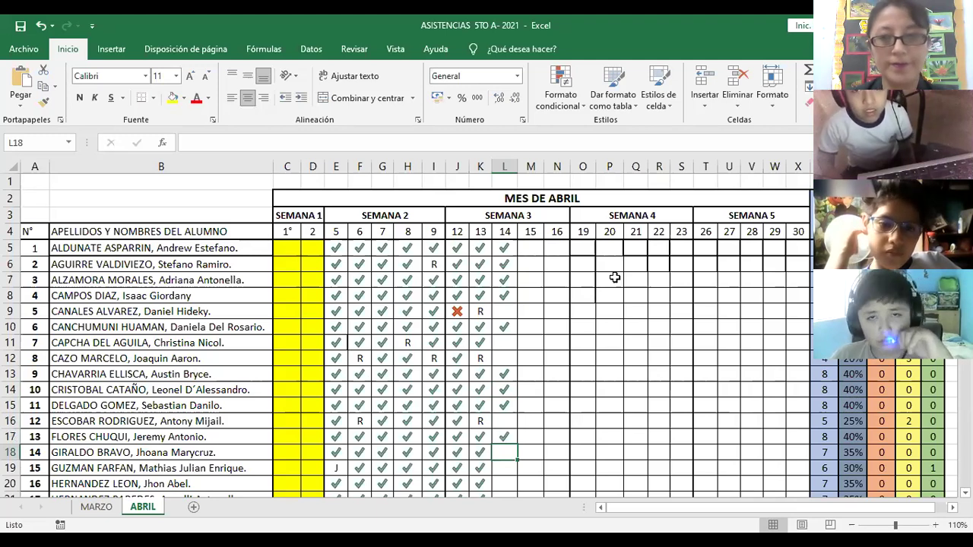
pyautogui.press('Down')
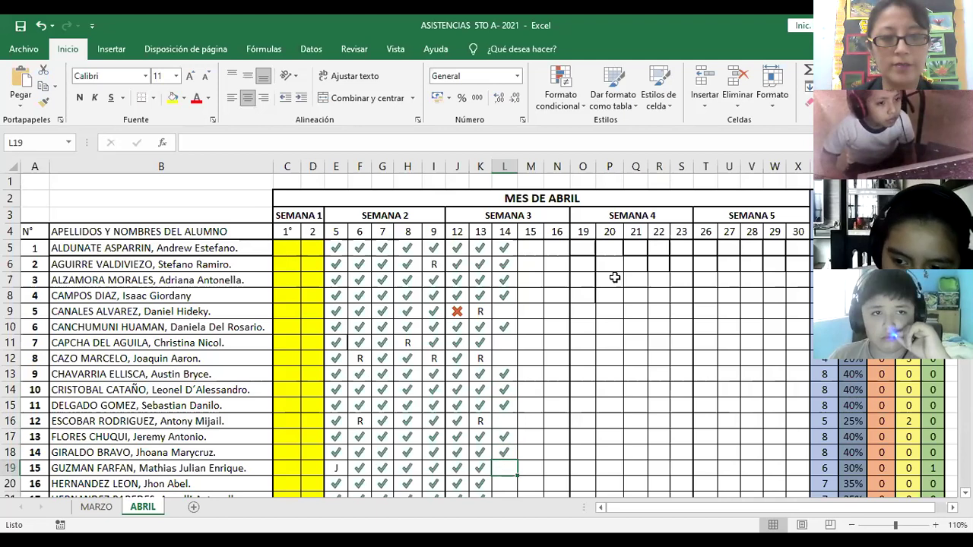
pyautogui.write('1')
pyautogui.press('Return')
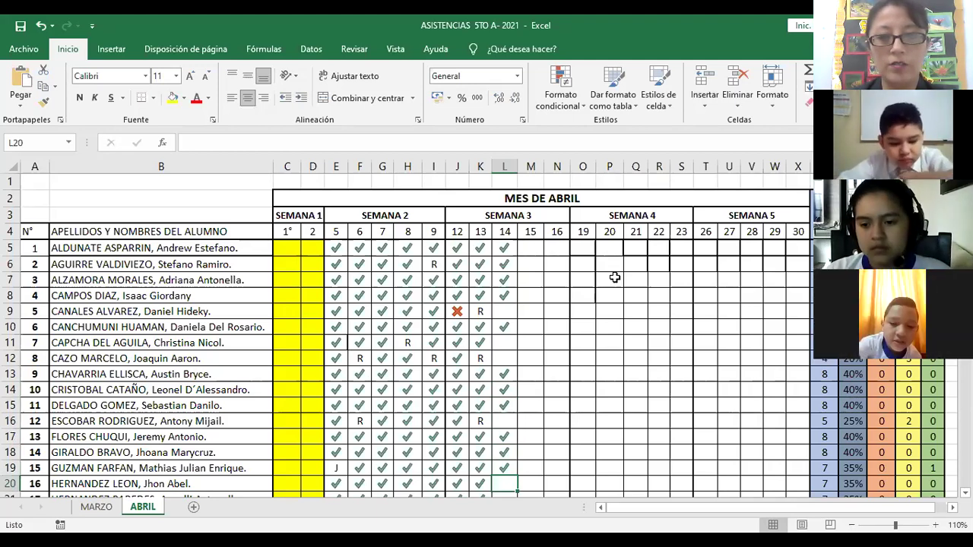
# Step: Mark students 16 to 19 present for April 14 with 1 in cells L20 to L23
pyautogui.write('1')
pyautogui.press('Return')
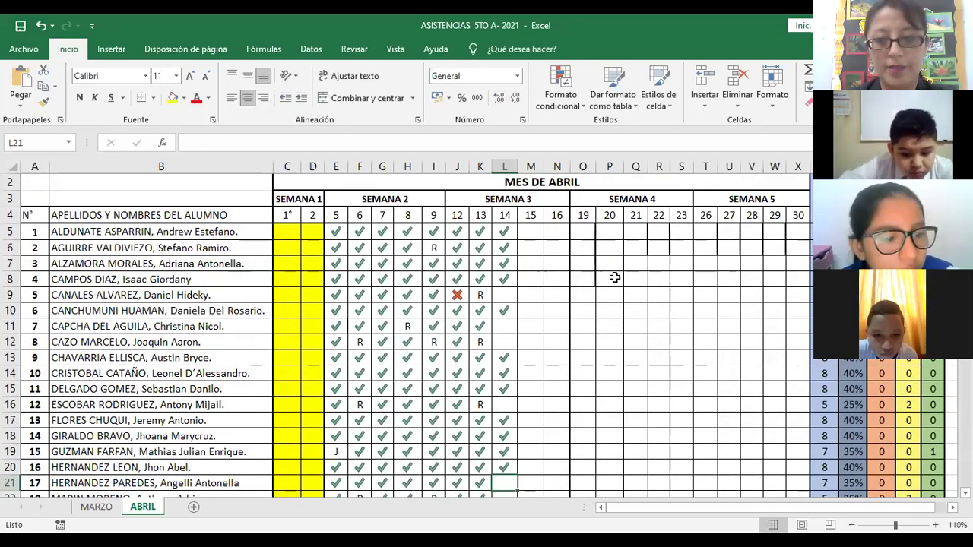
pyautogui.write('1')
pyautogui.press('Return')
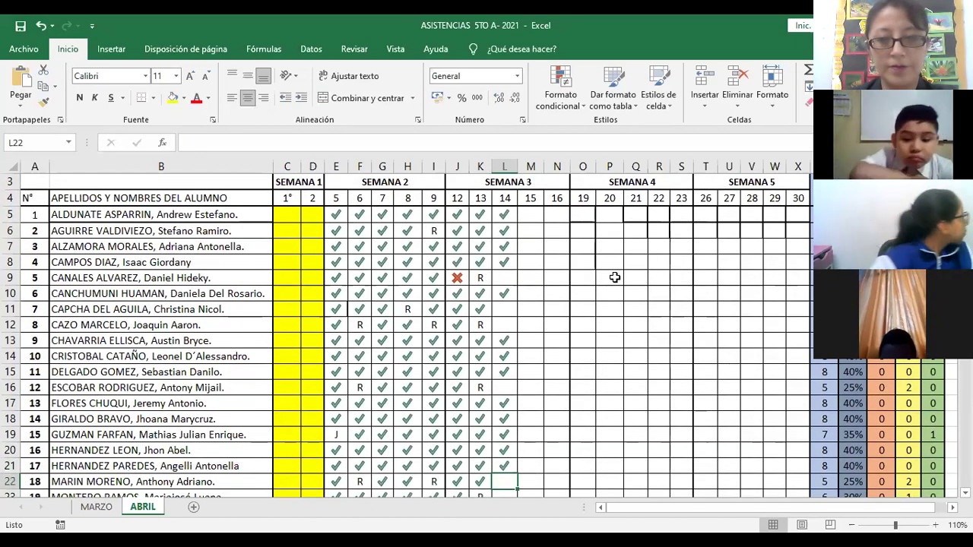
pyautogui.write('1')
pyautogui.press('Return')
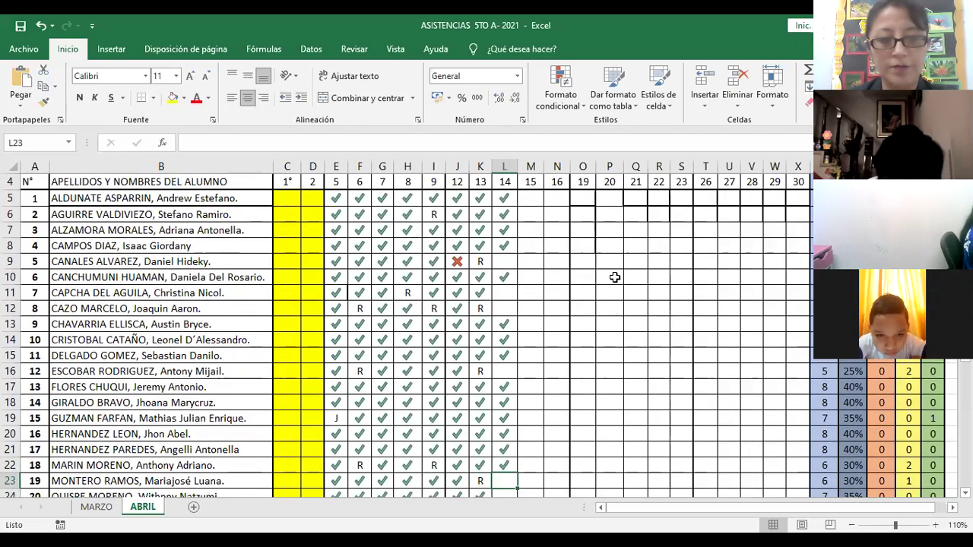
pyautogui.write('1')
pyautogui.press('Return')
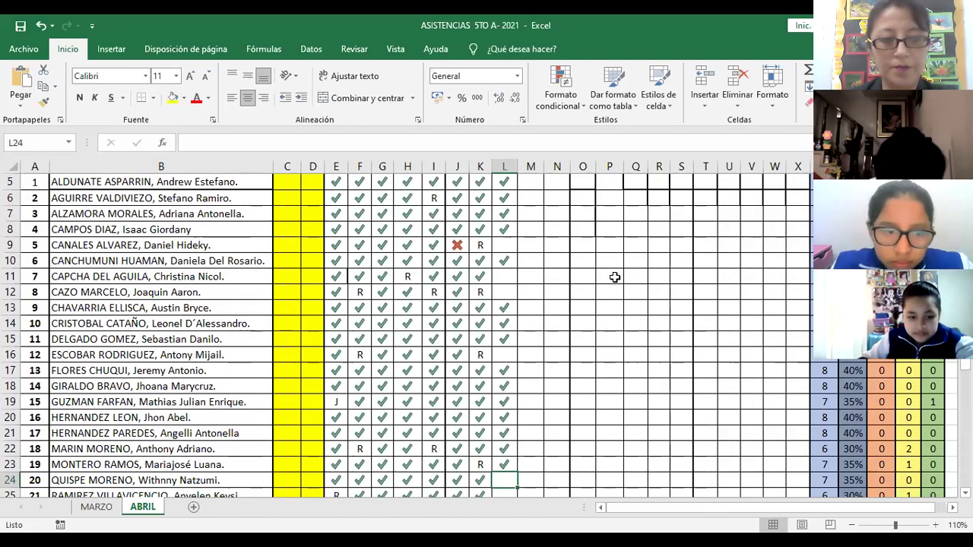
# Step: Record students 20 to 23 as present on April 14 by entering 1 in cells L24 to L27
pyautogui.write('1')
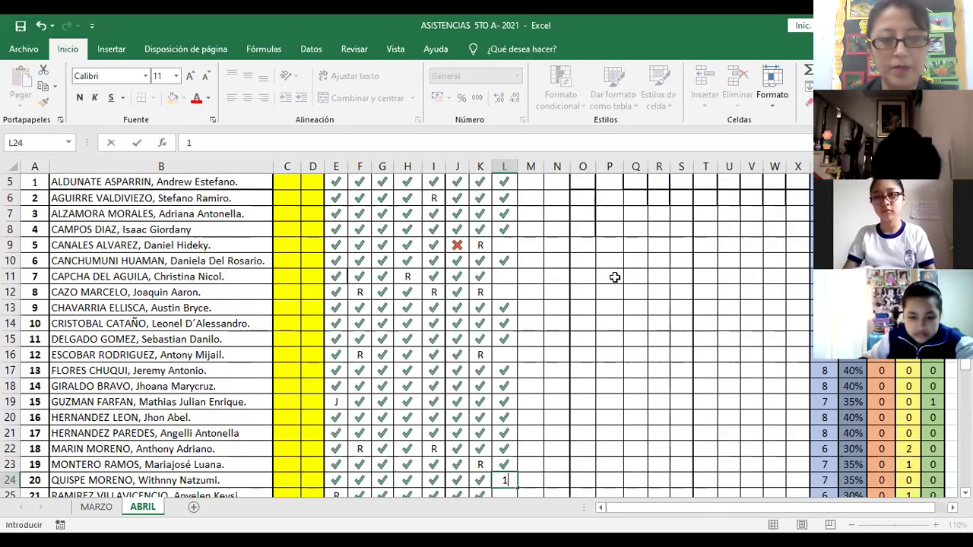
pyautogui.press('Return')
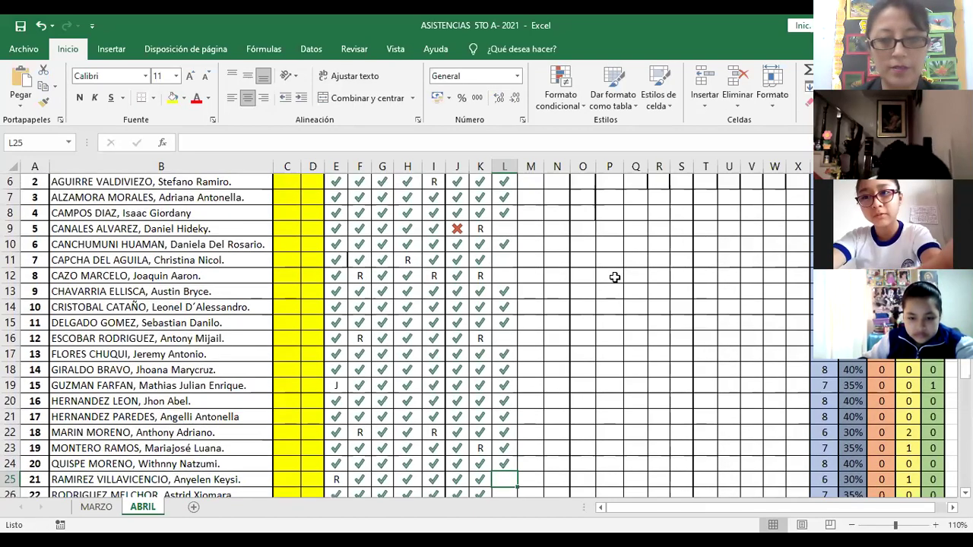
pyautogui.write('1')
pyautogui.press('Return')
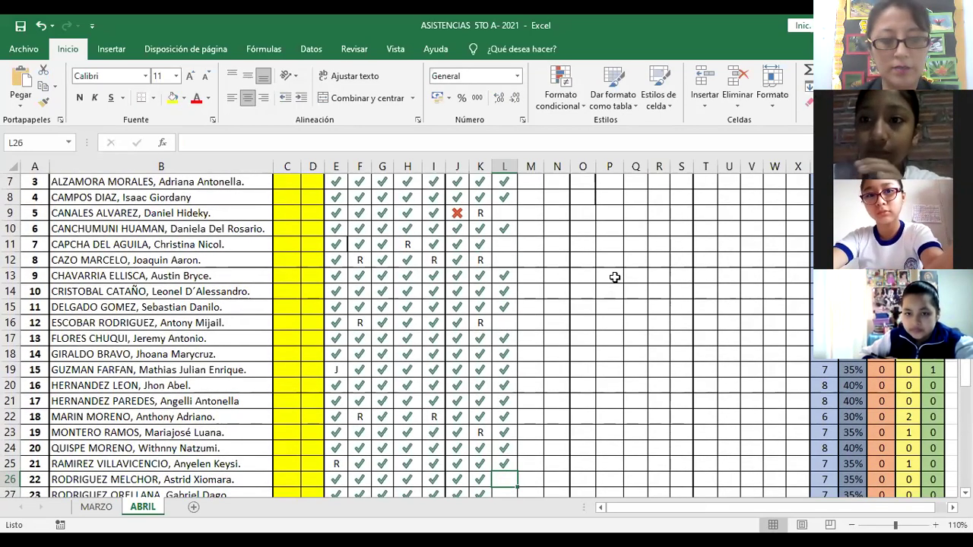
pyautogui.write('1')
pyautogui.press('Return')
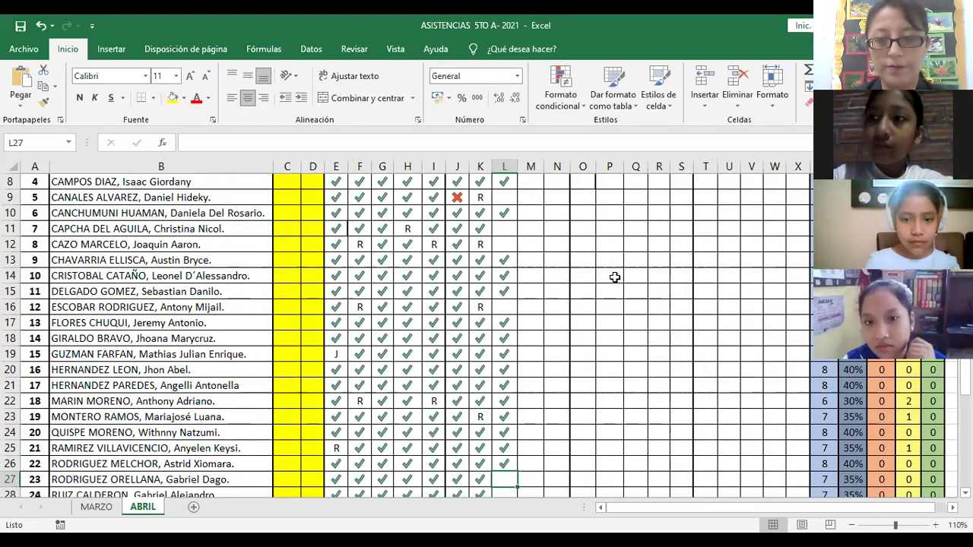
pyautogui.write('1')
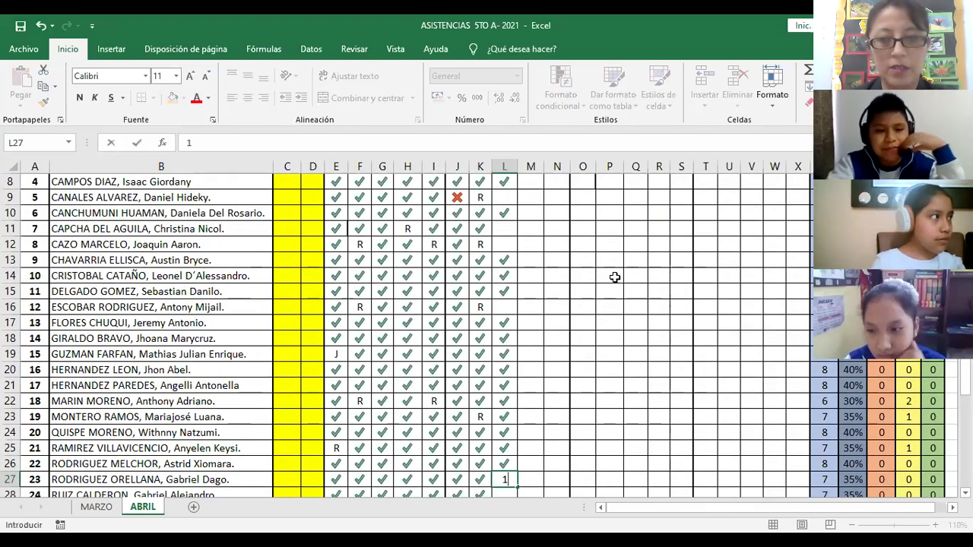
pyautogui.press('Return')
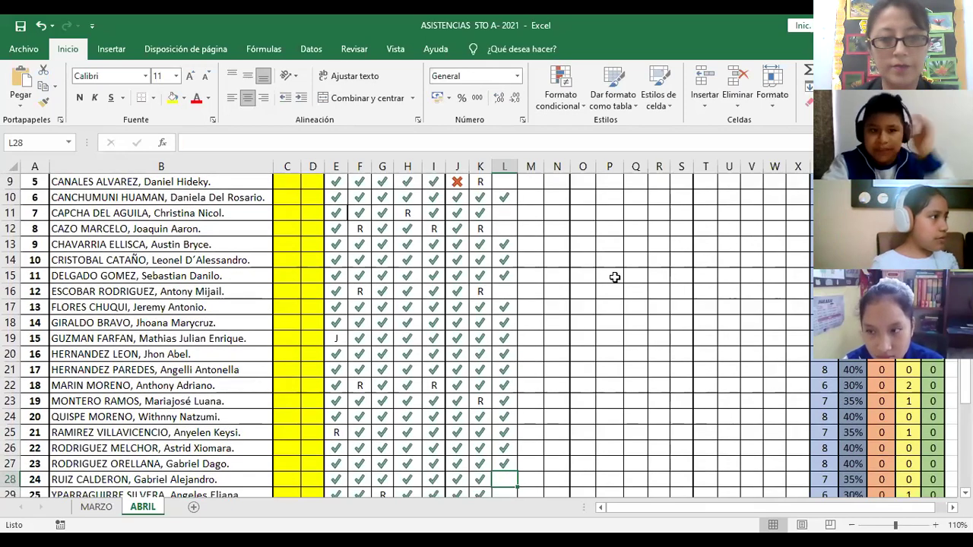
# Step: Complete the April 14 list by entering 1 for students 24 to 28 in cells L28 to L32
pyautogui.write('1')
pyautogui.press('Return')
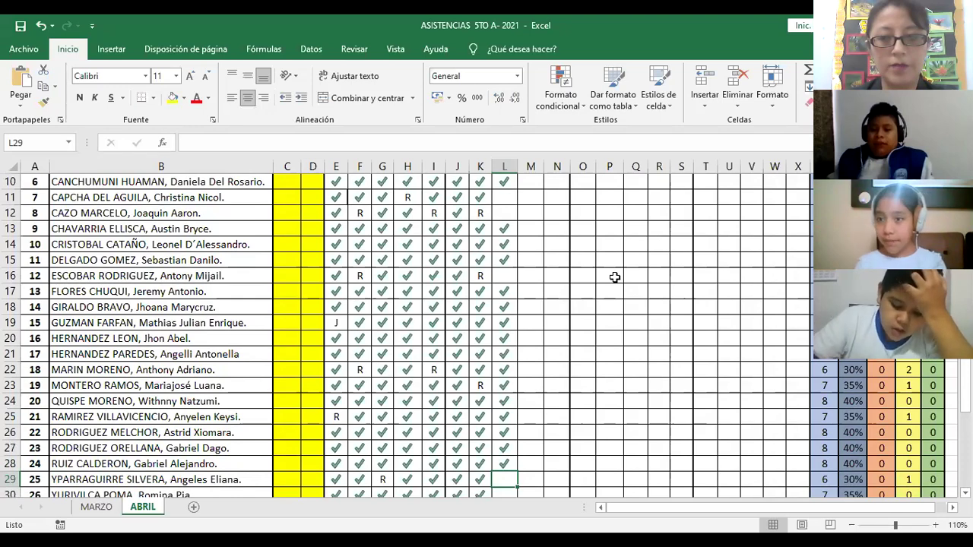
pyautogui.write('1')
pyautogui.press('Return')
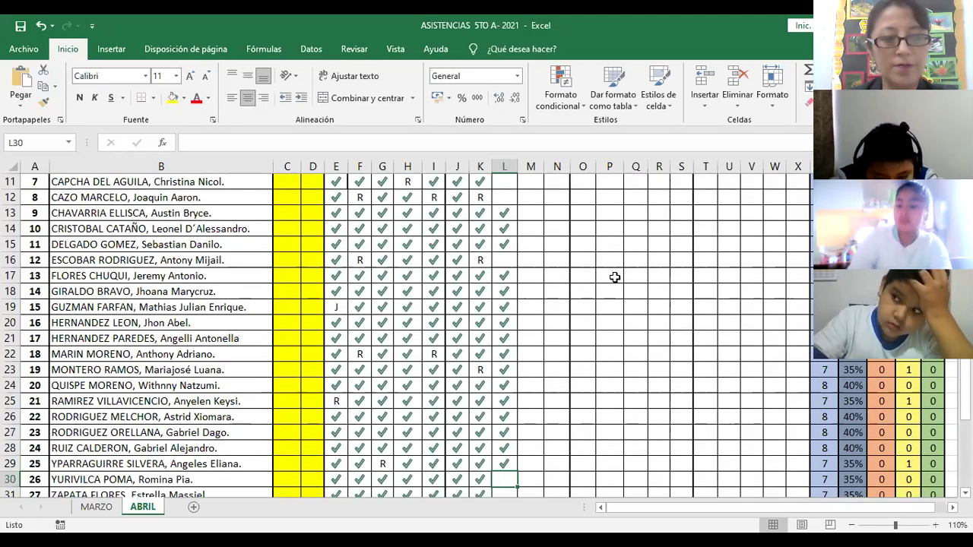
pyautogui.write('1')
pyautogui.press('Return')
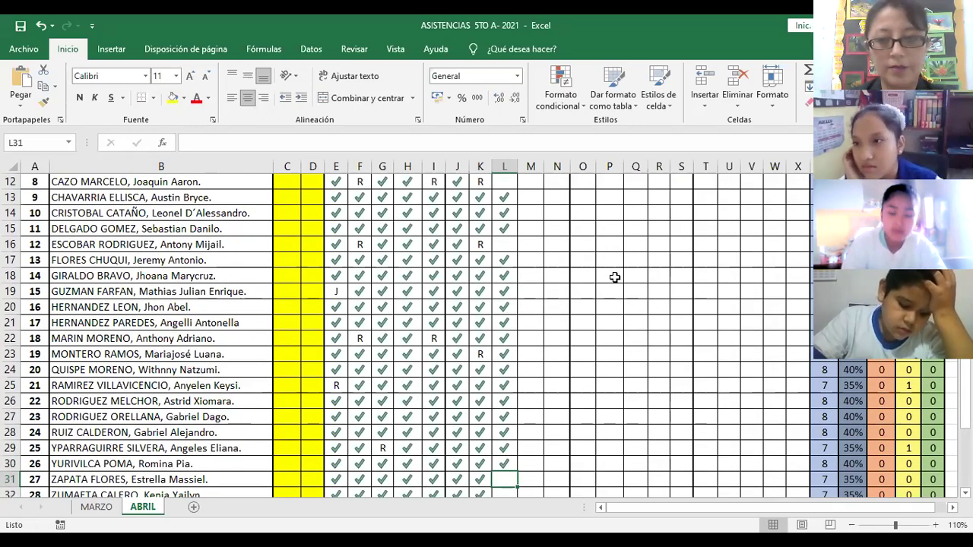
pyautogui.write('1')
pyautogui.press('Return')
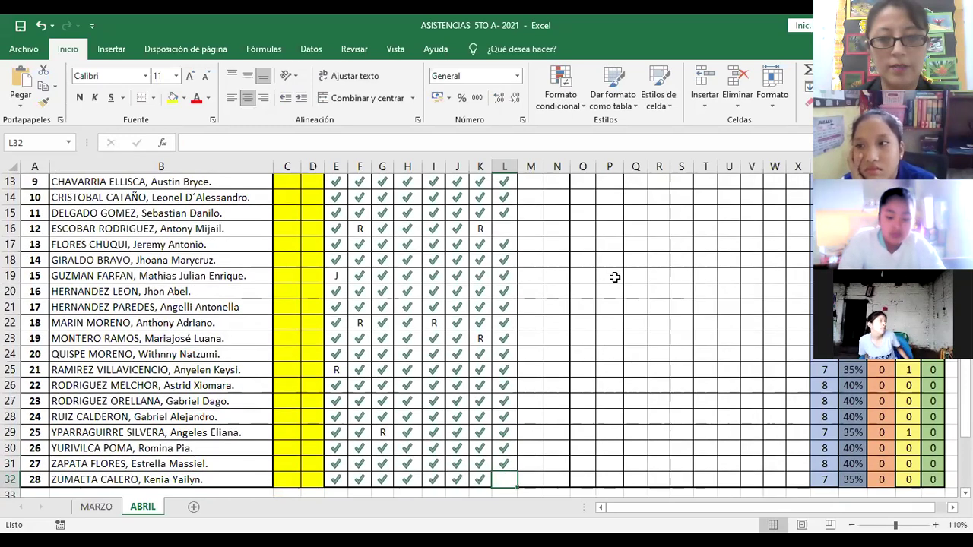
pyautogui.write('1')
# Step: Return to the skipped student 5 and enter 1 for April 14 in cell L9
pyautogui.press('Up')
pyautogui.press('Up')
pyautogui.press('Up')
pyautogui.press('Up')
pyautogui.press('Up')
pyautogui.press('Up')
pyautogui.press('Up')
pyautogui.press('Up')
pyautogui.press('Up')
pyautogui.press('Up')
pyautogui.press('Up')
pyautogui.press('Up')
pyautogui.press('Up')
pyautogui.press('Up')
pyautogui.press('Up')
pyautogui.press('Up')
pyautogui.press('Up')
pyautogui.press('Up')
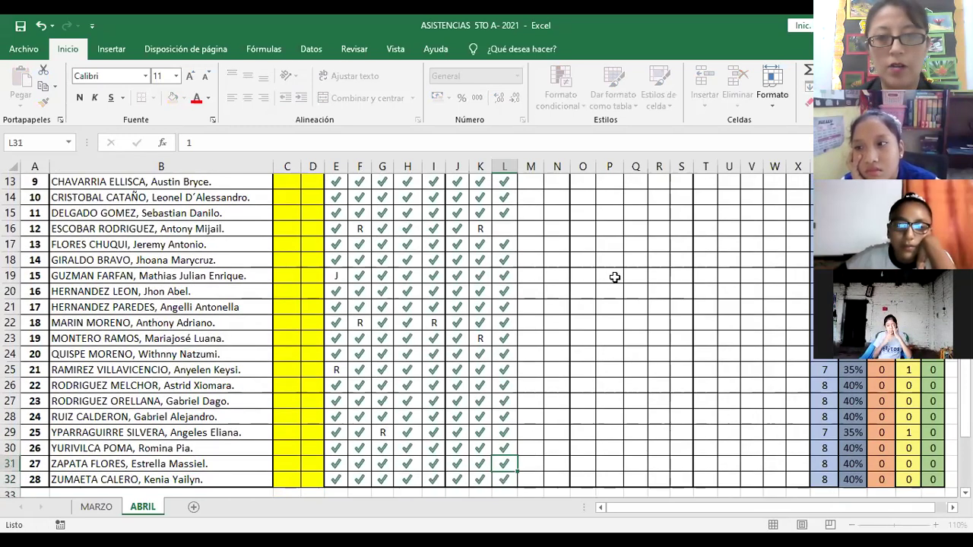
pyautogui.press('Up')
pyautogui.press('Up')
pyautogui.press('Up')
pyautogui.press('Up')
pyautogui.press('Up')
pyautogui.press('Up')
pyautogui.press('Up')
pyautogui.press('Up')
pyautogui.press('Up')
pyautogui.press('Up')
pyautogui.press('Up')
pyautogui.press('Up')
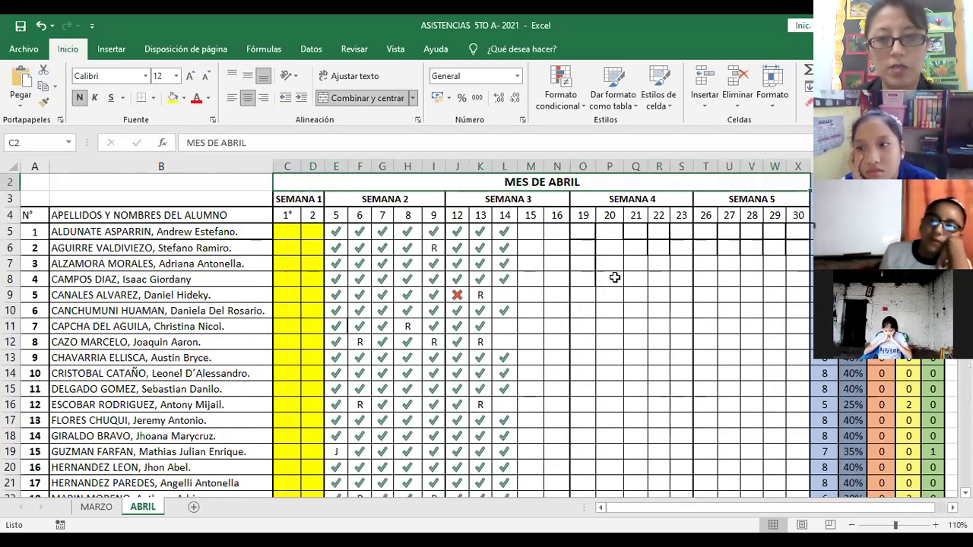
pyautogui.press('Down')
pyautogui.press('Down')
pyautogui.press('Down')
pyautogui.press('Down')
pyautogui.press('Down')
pyautogui.press('Down')
pyautogui.press('Down')
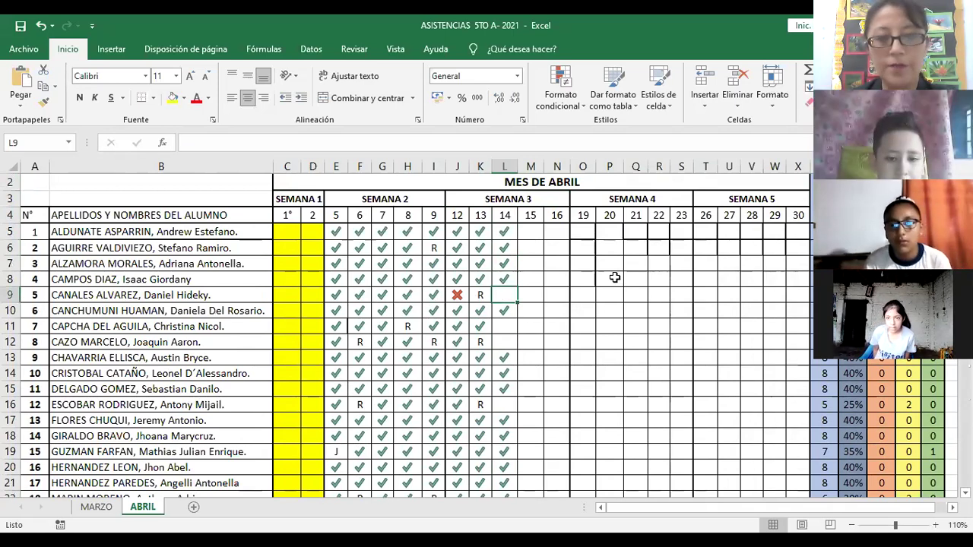
pyautogui.write('1')
pyautogui.press('Return')
pyautogui.press('Return')
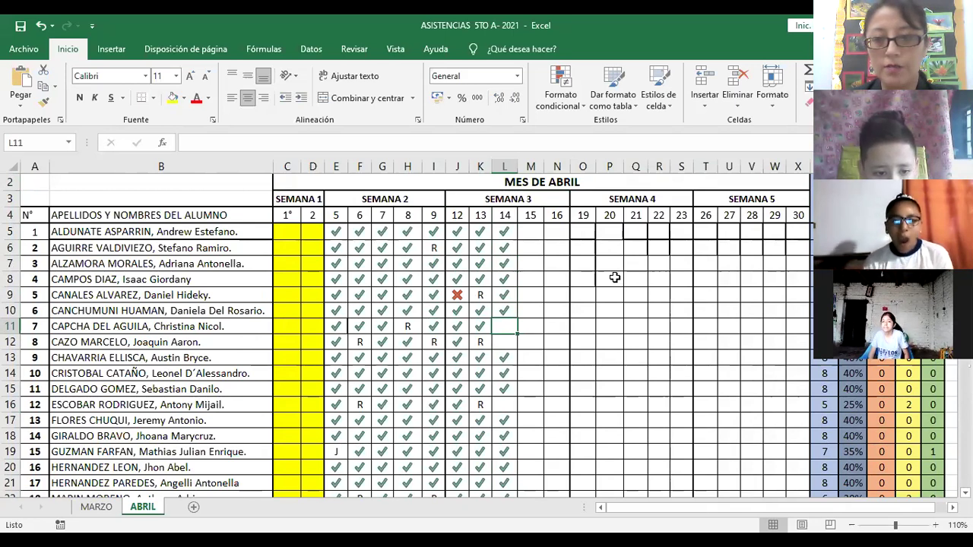
# Step: Enter 1 for student 8 in cell L12, keep student 7 blank, and select student 12's April 14 cell
pyautogui.press('Down')
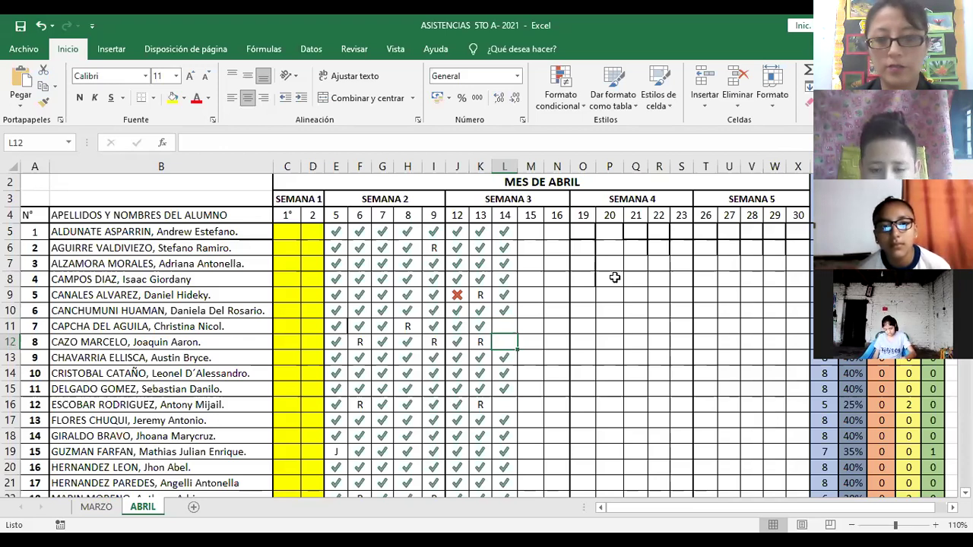
pyautogui.write('1')
pyautogui.press('Return')
pyautogui.press('Down')
pyautogui.press('Down')
pyautogui.press('Down')
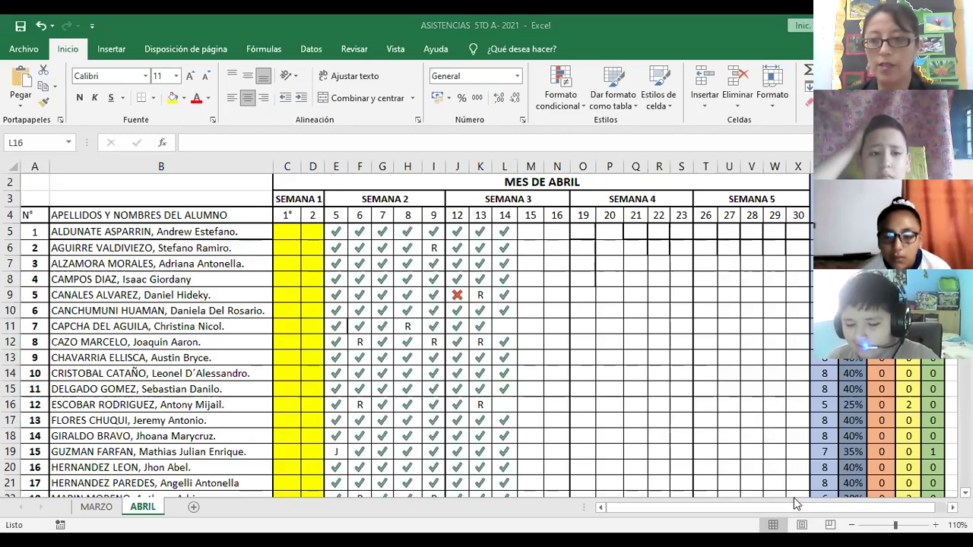
# Step: Switch to the PowerPoint presentation on triangles and start its slide show from the first slide
pyautogui.hotkey('alt', 'Tab')
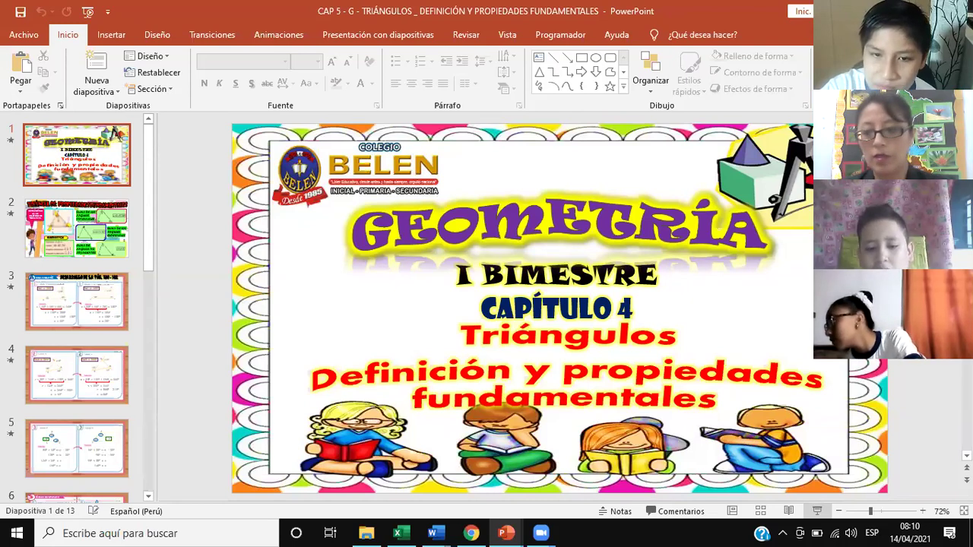
pyautogui.press('F5')
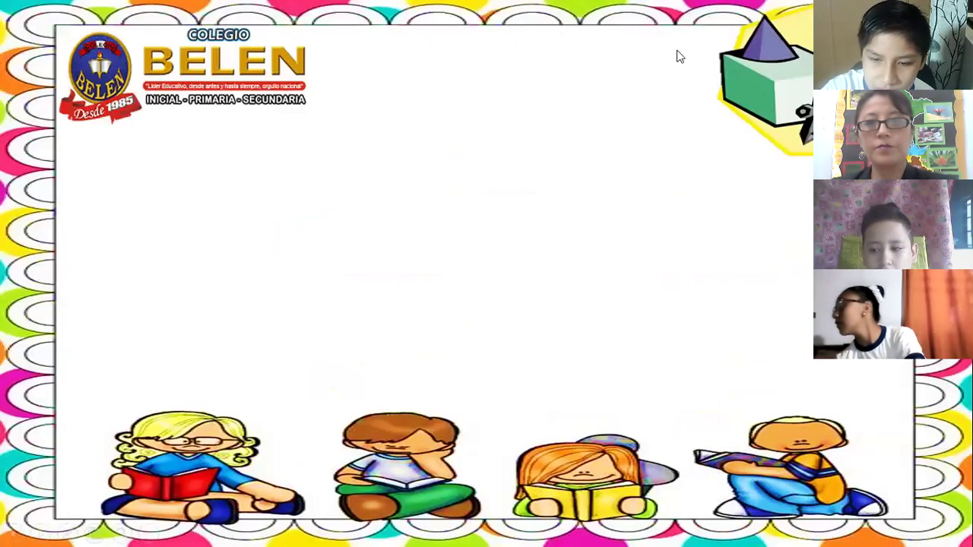